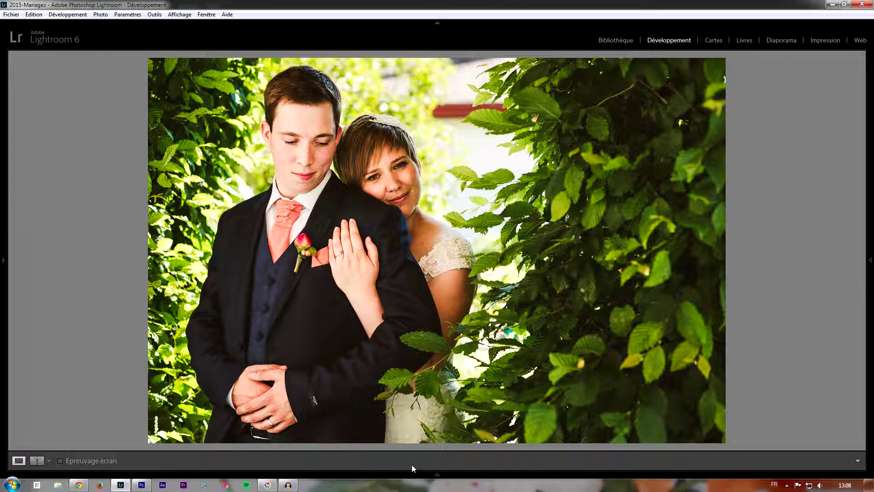
Create a virtual copy of the couple photo _MG_9445.dng and convert the copy to black and white (Noir/blanc)
click(437, 474)
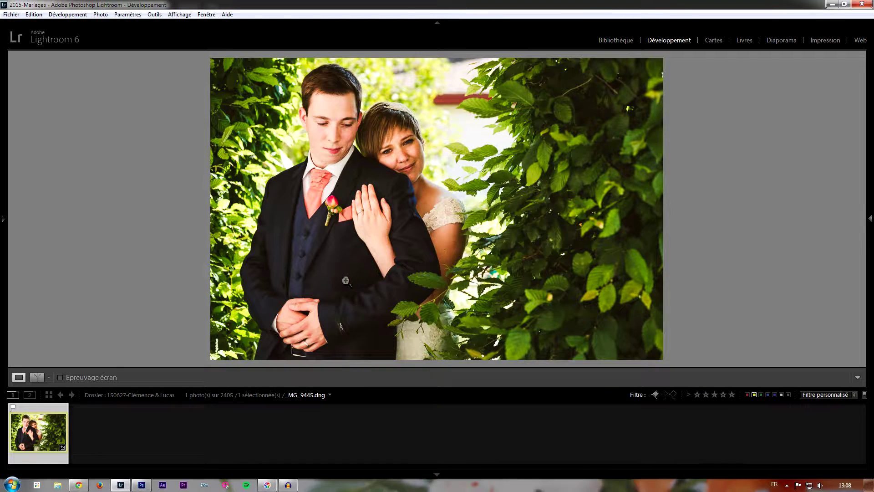
right_click(35, 451)
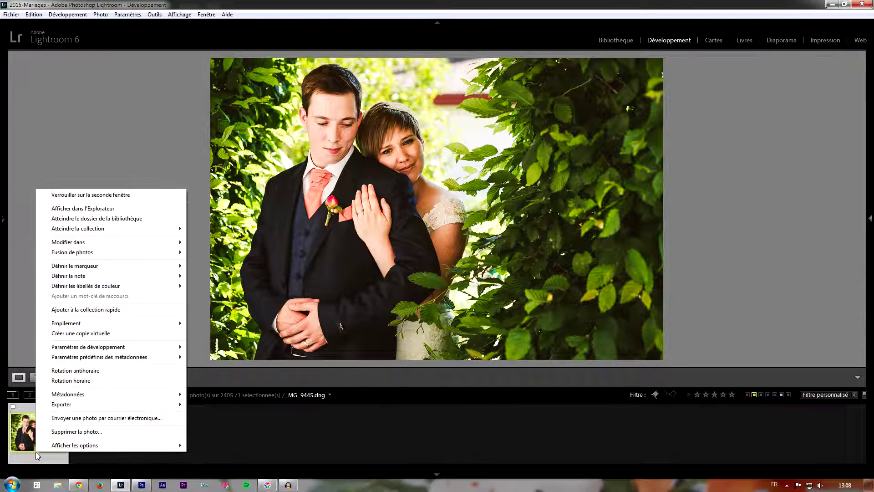
click(90, 333)
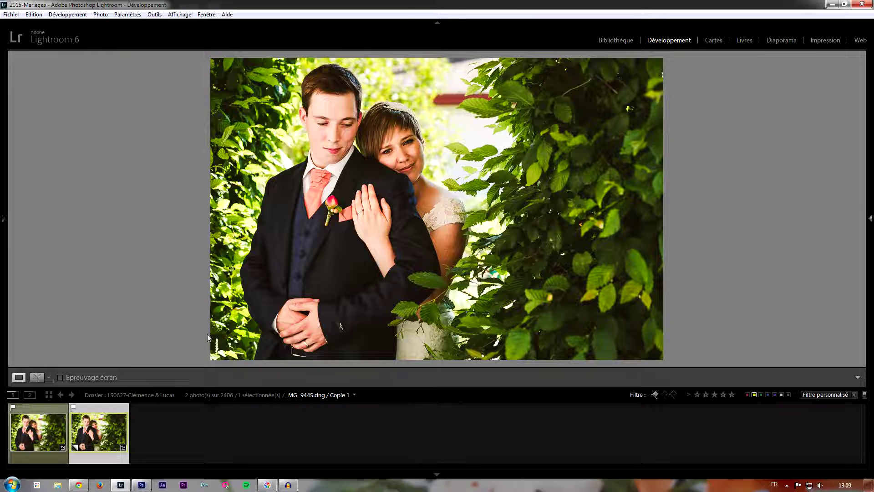
click(871, 219)
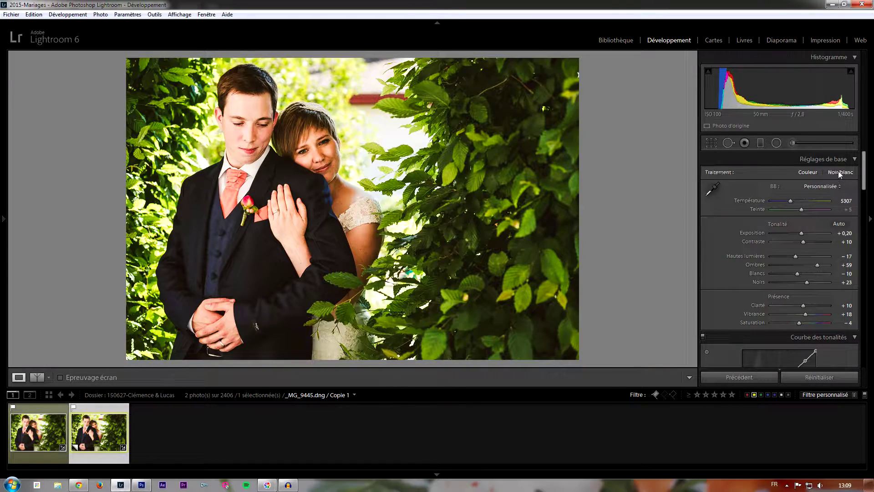
click(839, 172)
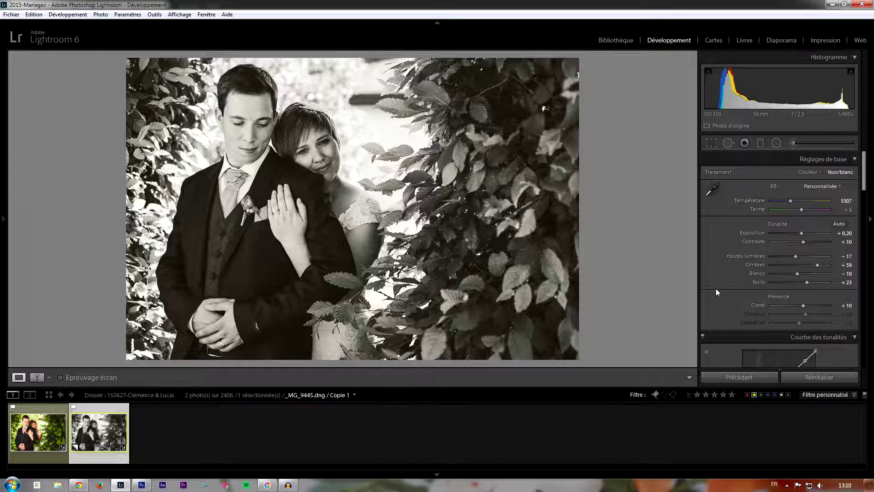
Set the virtual copy's point curve to Linéaire
scroll(716, 288, down, 4)
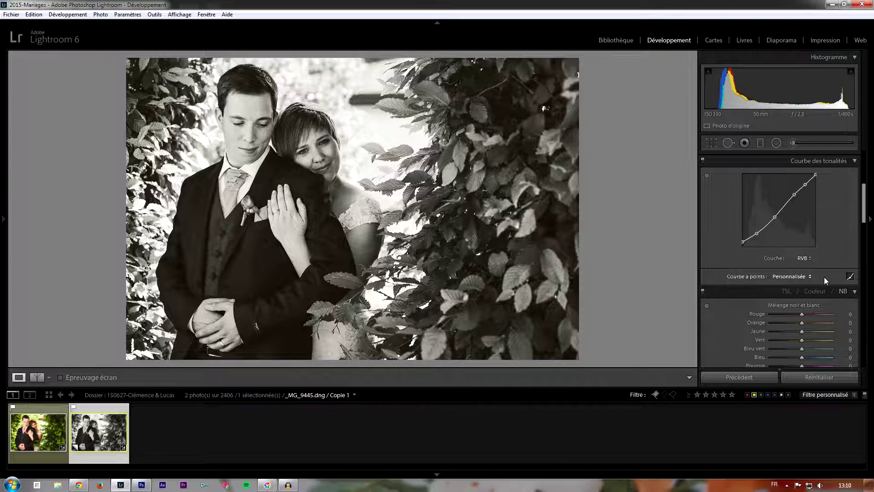
click(803, 277)
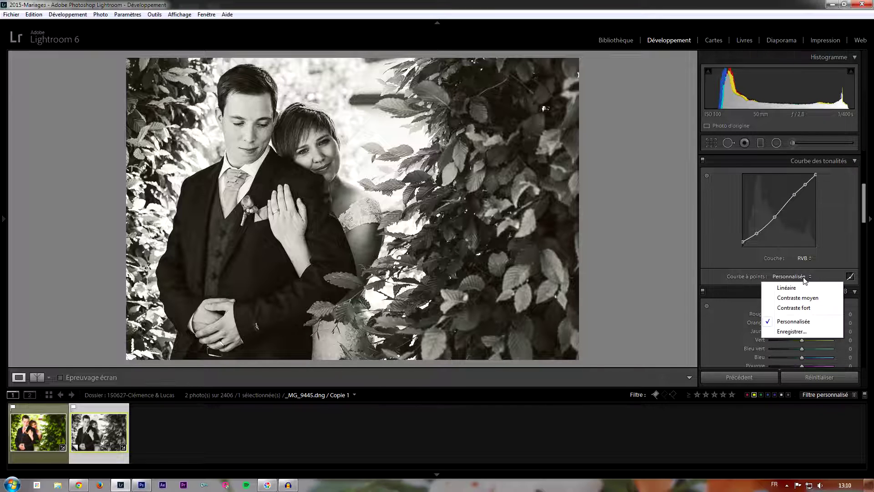
click(798, 289)
scroll(728, 242, up, 5)
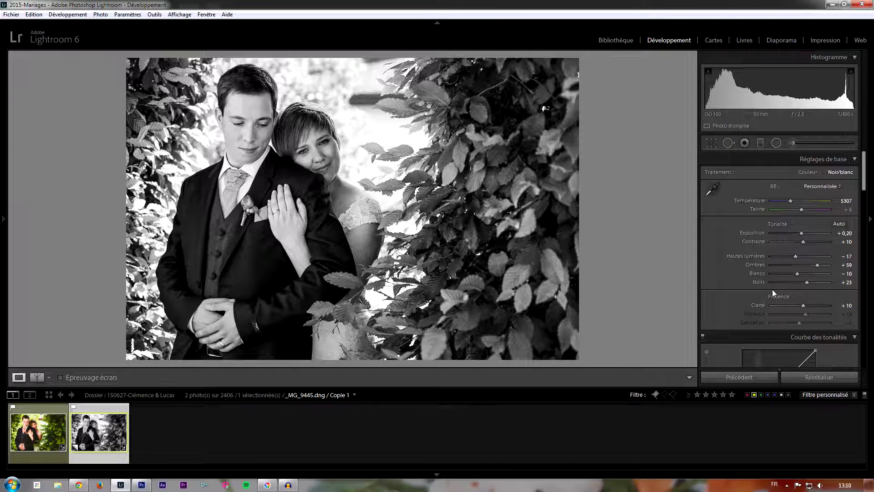
scroll(741, 275, down, 4)
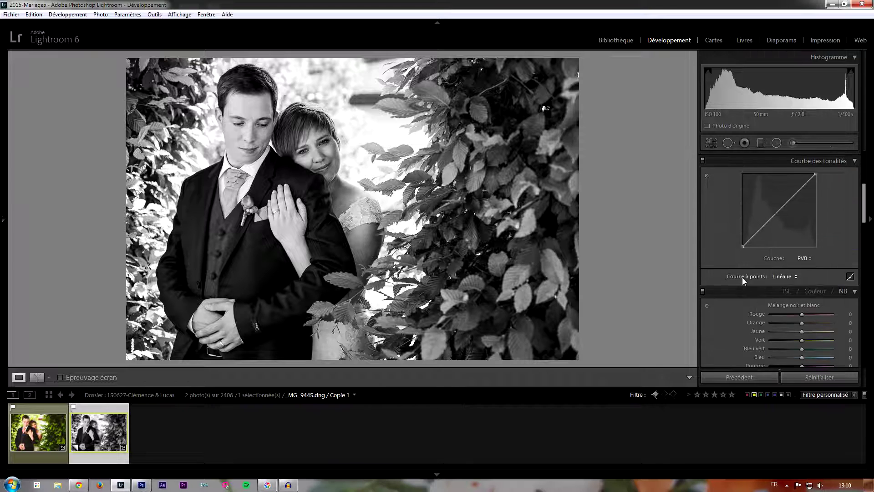
scroll(745, 260, up, 3)
scroll(749, 218, up, 1)
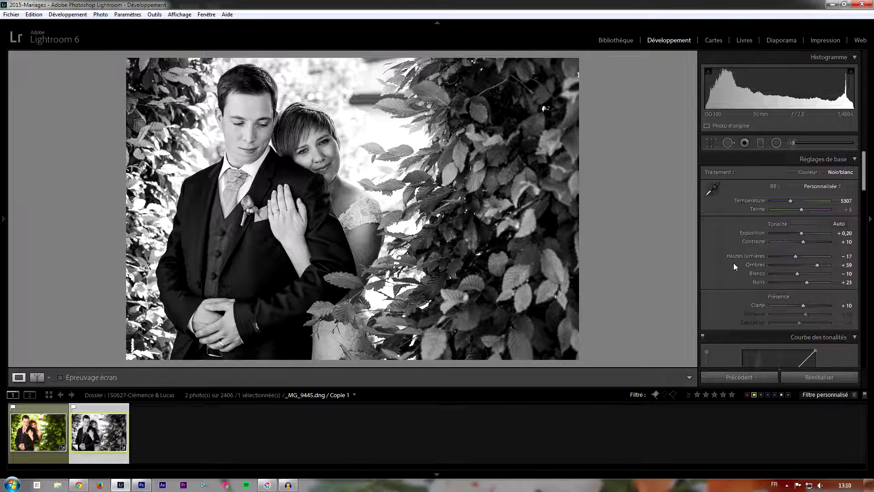
Set the copy's black and white mix to Vert -56, Bleu vert -100, Bleu -68, Pourpre -38 and Magenta -4
scroll(733, 266, down, 1)
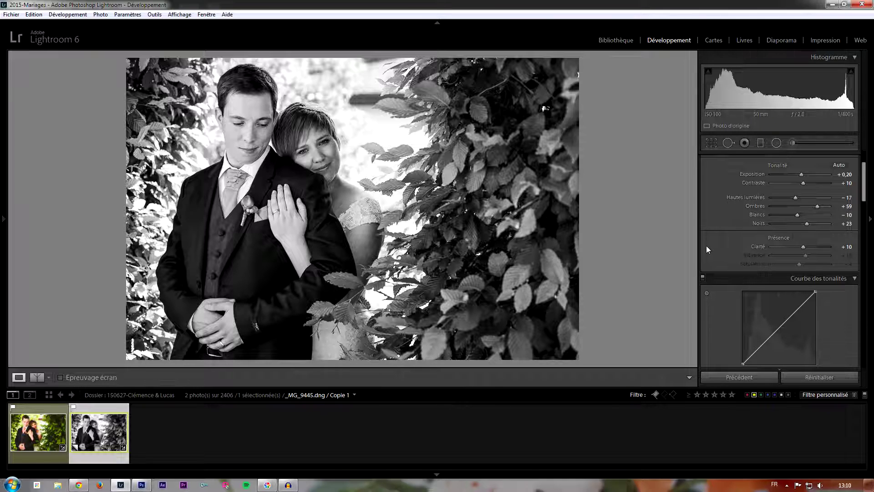
scroll(706, 247, down, 3)
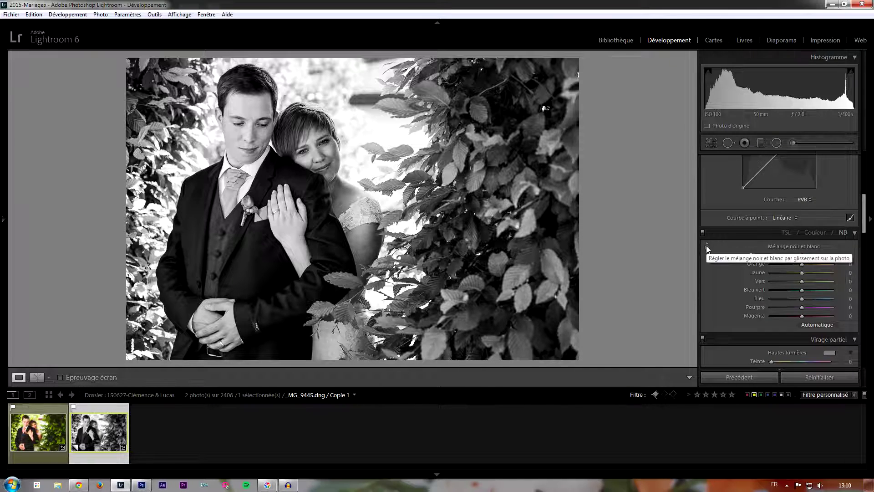
scroll(706, 245, down, 1)
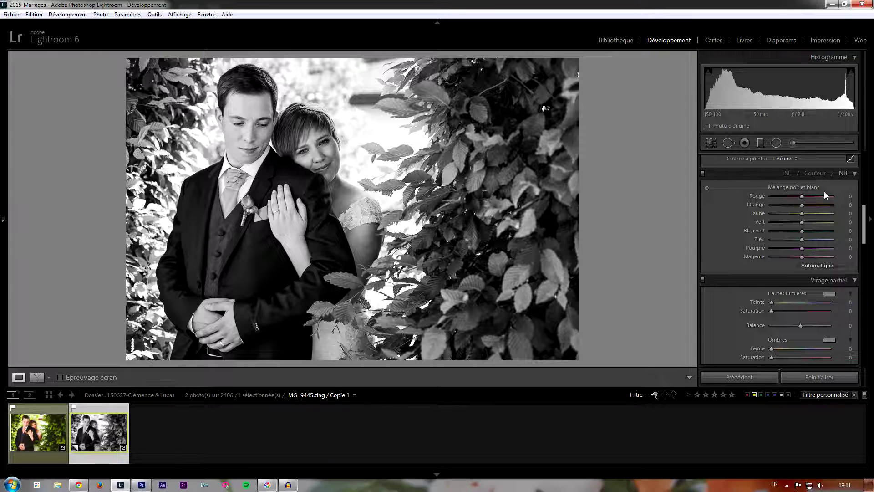
click(36, 457)
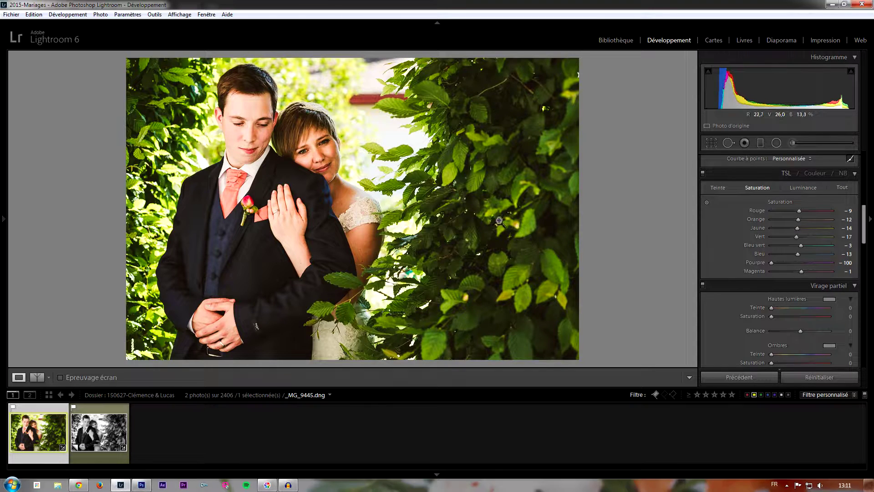
click(109, 458)
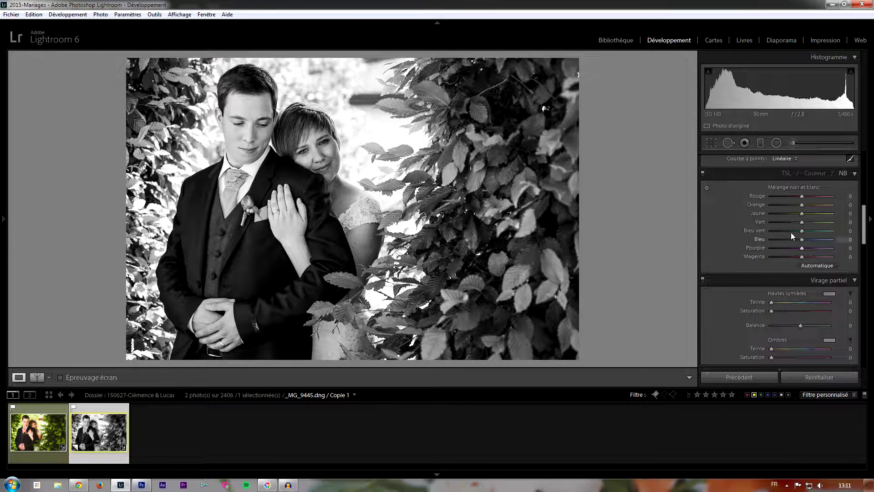
drag(801, 222, 763, 231)
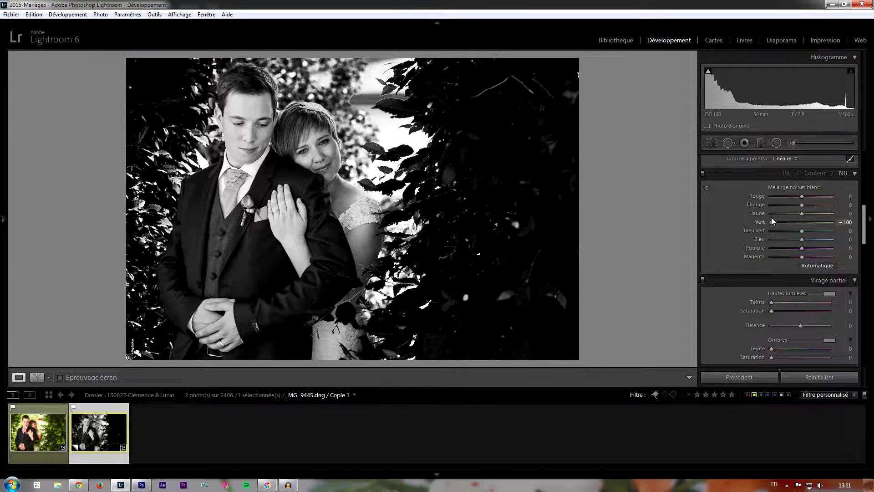
drag(771, 222, 783, 224)
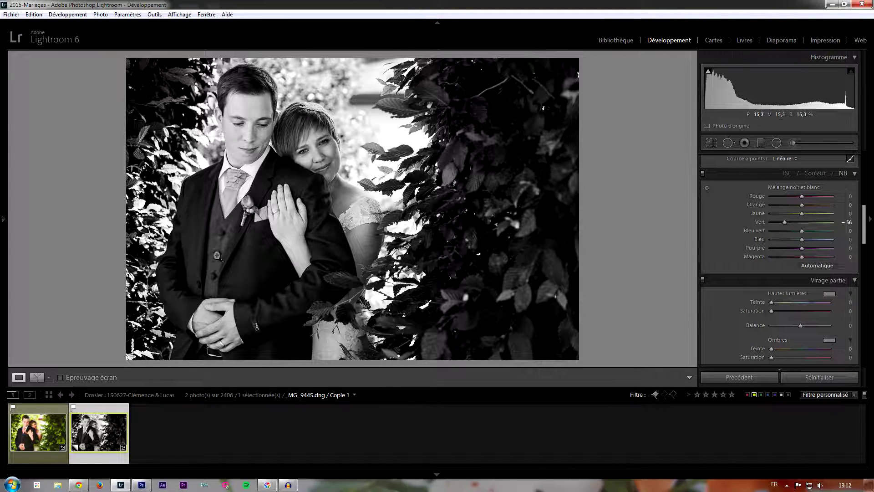
drag(798, 240, 802, 259)
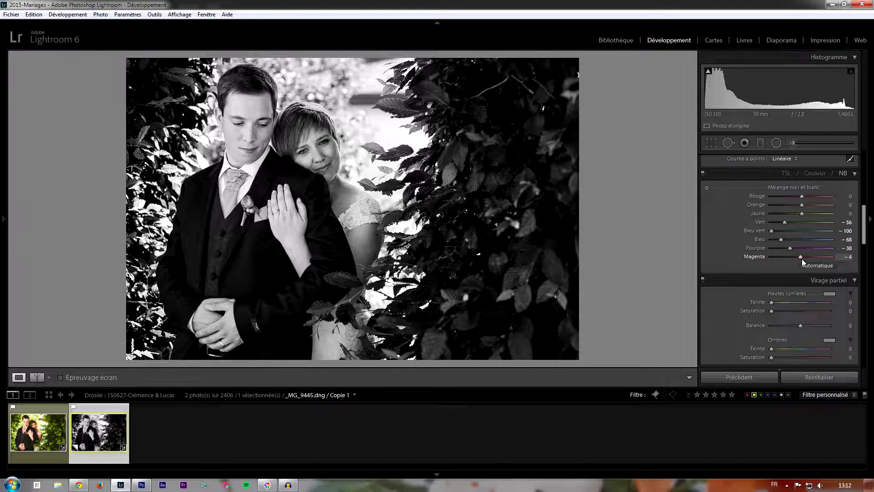
Compare the copy with the colour original, and set its black and white mix to Jaune -19 and Orange +25
mouse_move(803, 214)
mouse_down()
mouse_move(812, 214)
mouse_move(805, 215)
mouse_up()
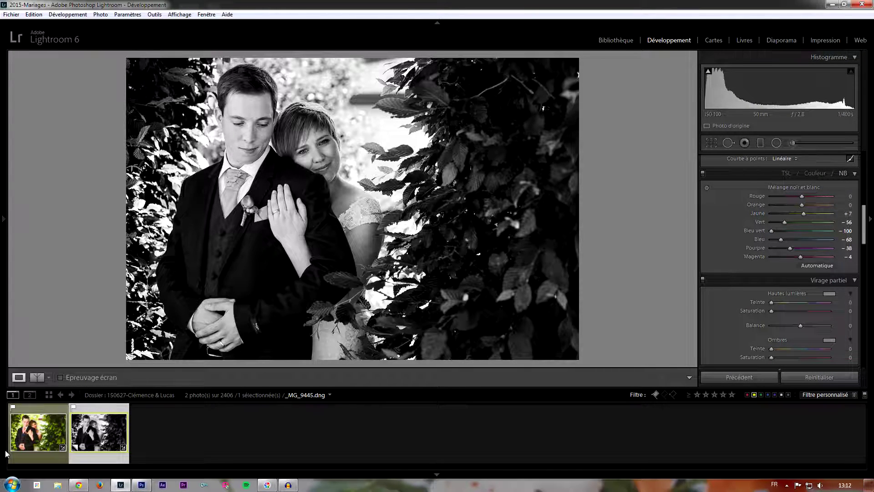
click(19, 455)
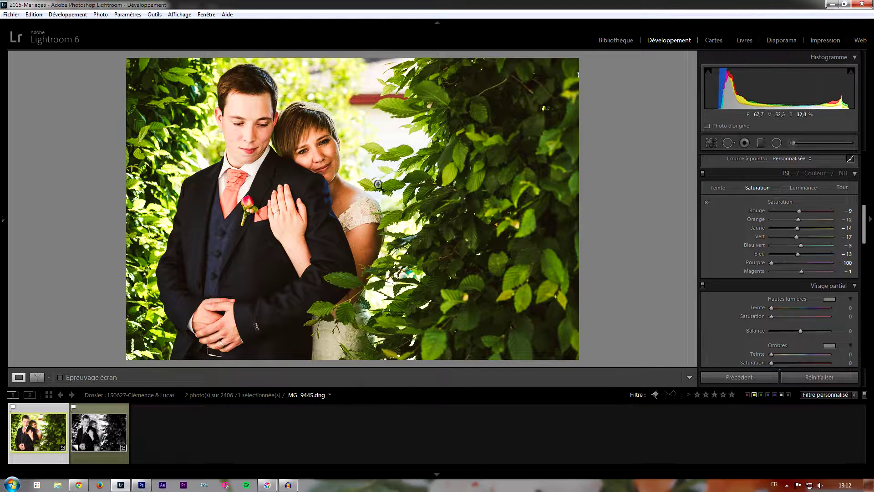
click(99, 432)
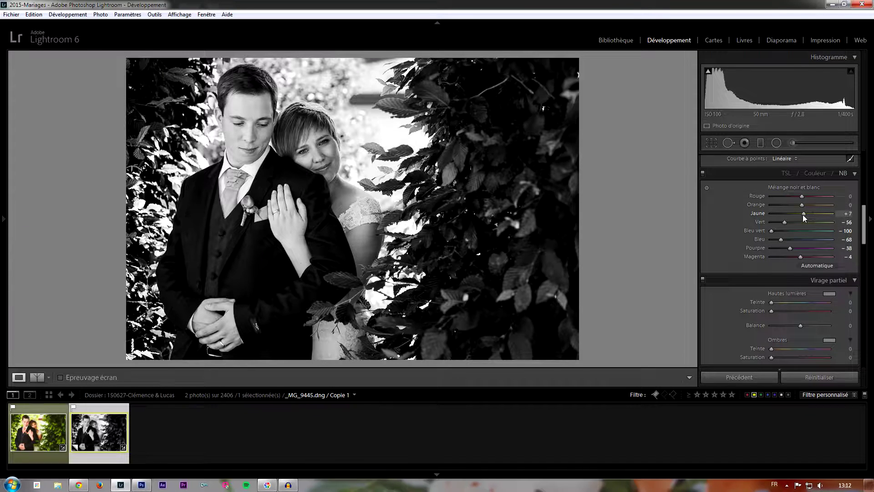
mouse_move(808, 214)
mouse_down()
mouse_move(788, 220)
mouse_move(813, 204)
mouse_move(798, 204)
mouse_up()
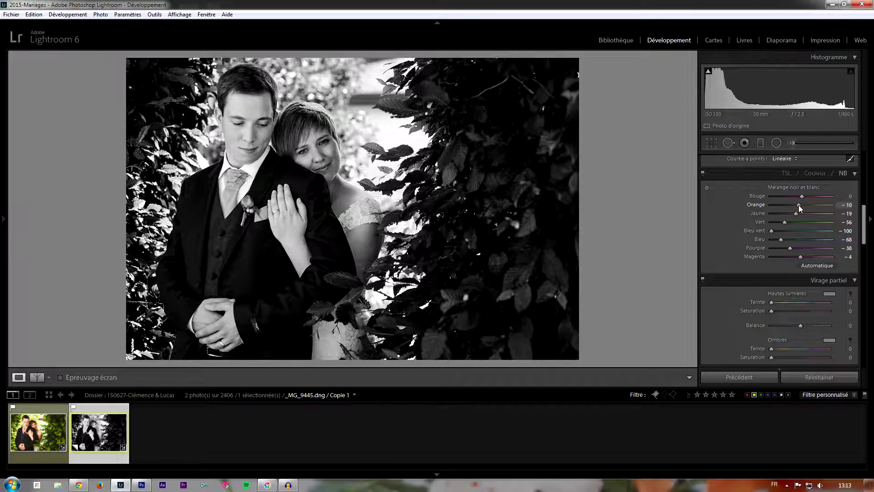
mouse_move(798, 204)
mouse_down()
mouse_move(788, 208)
mouse_move(810, 209)
mouse_move(793, 197)
mouse_move(802, 197)
mouse_up()
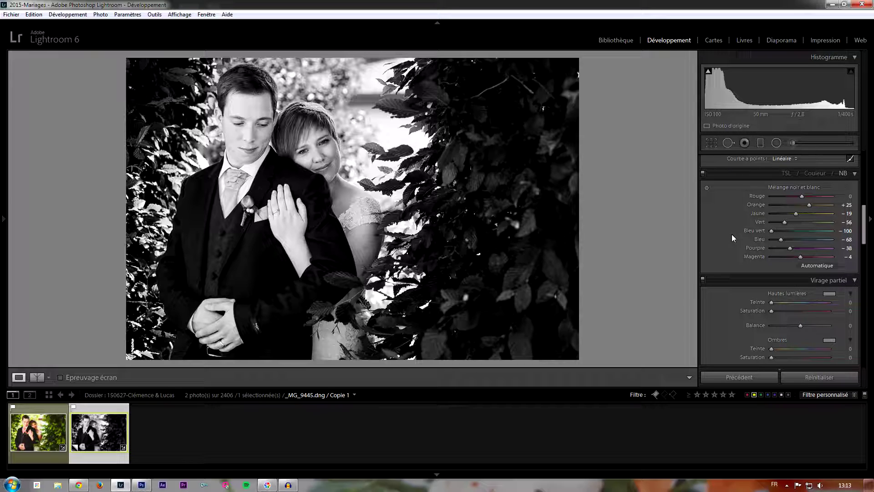
Compare the photo with and without the black and white mix by repeatedly disabling and re-enabling it, leaving it enabled
click(706, 176)
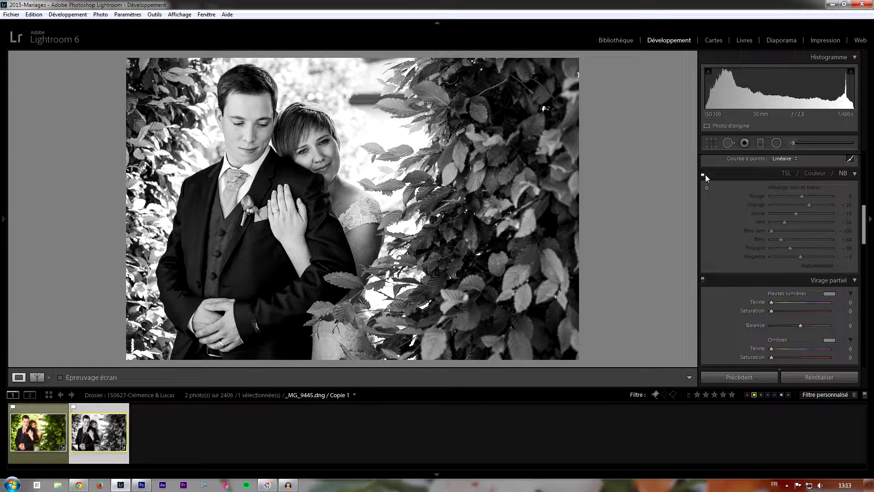
click(705, 174)
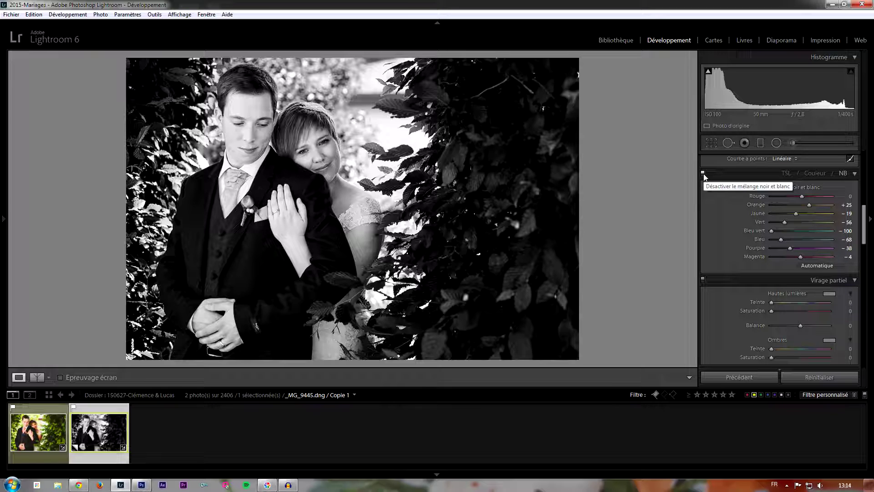
click(704, 173)
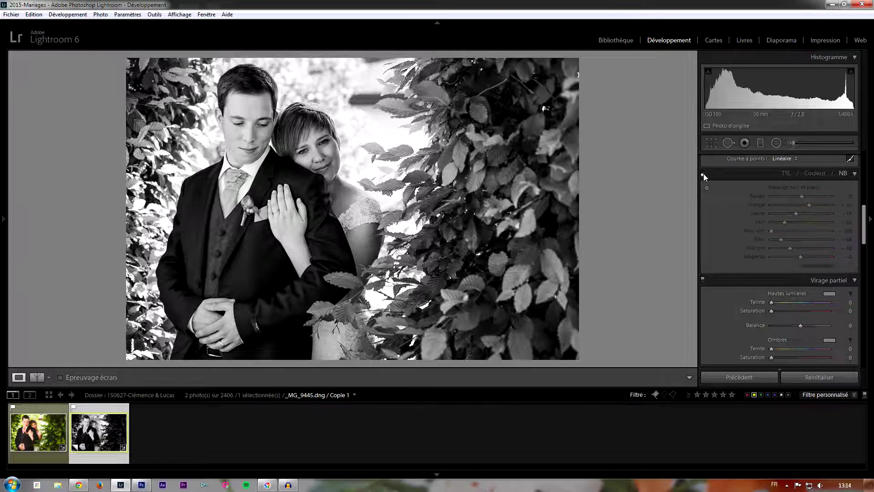
click(703, 173)
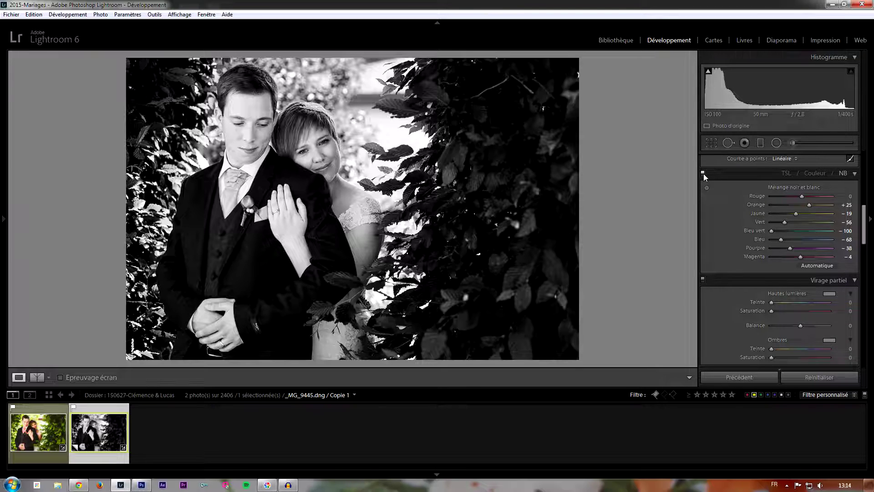
click(703, 173)
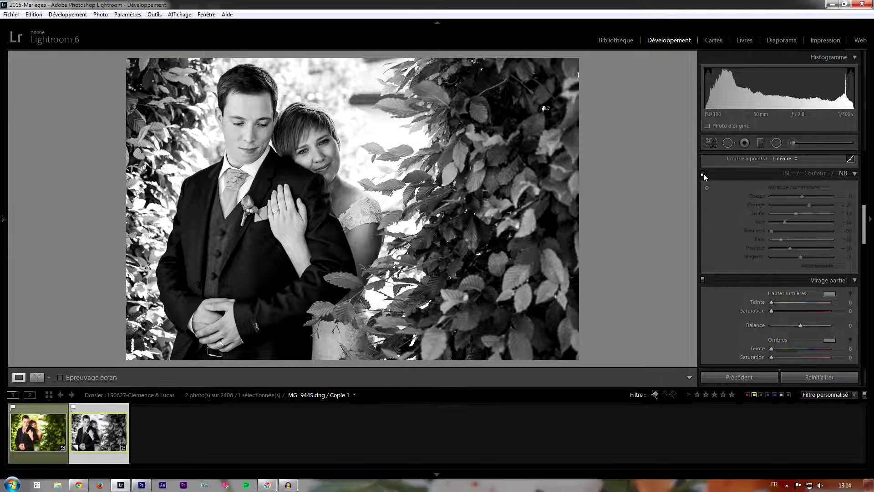
click(703, 174)
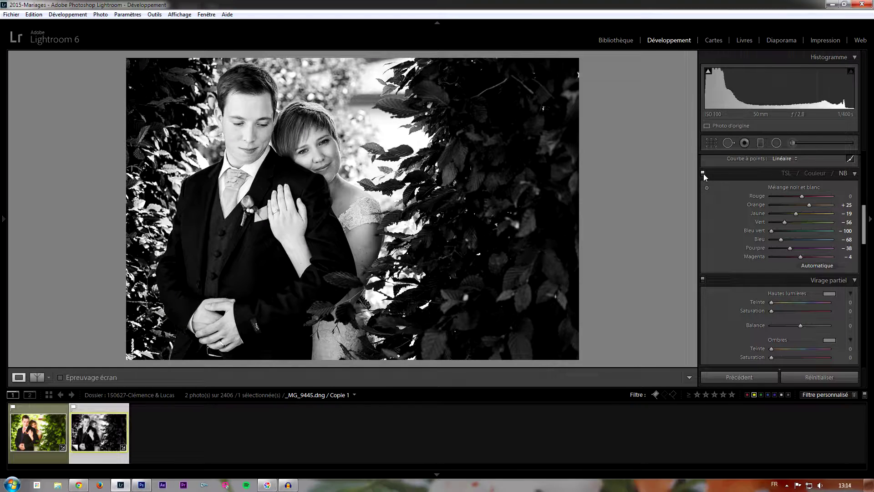